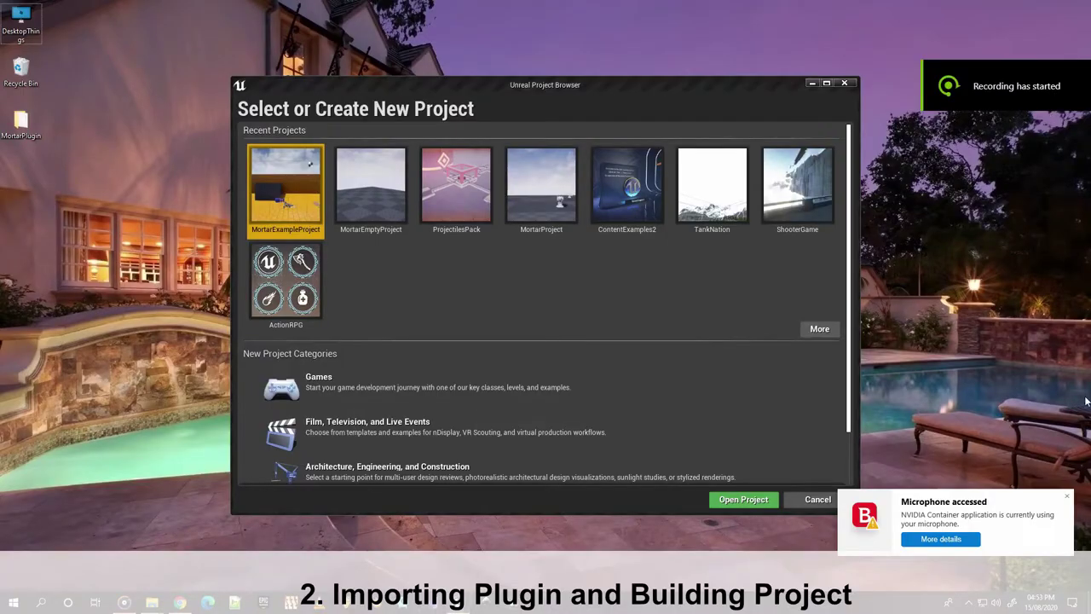
Dismiss the microphone notice and drag the desktop MortarPlugin folder into MortarExampleProject's Plugins folder.
left_click(1066, 496)
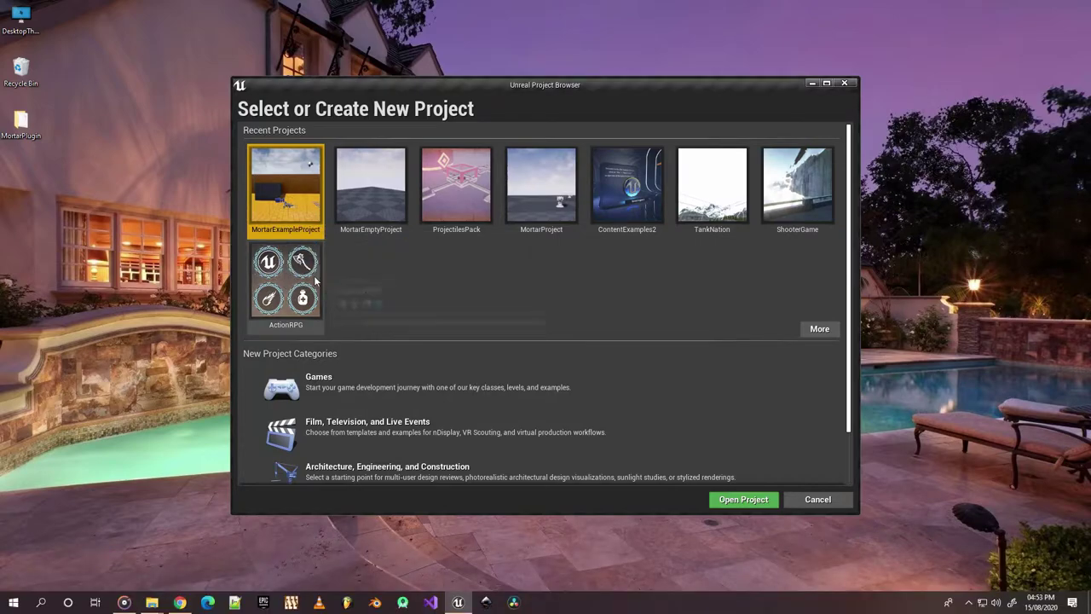
key("alt+Tab")
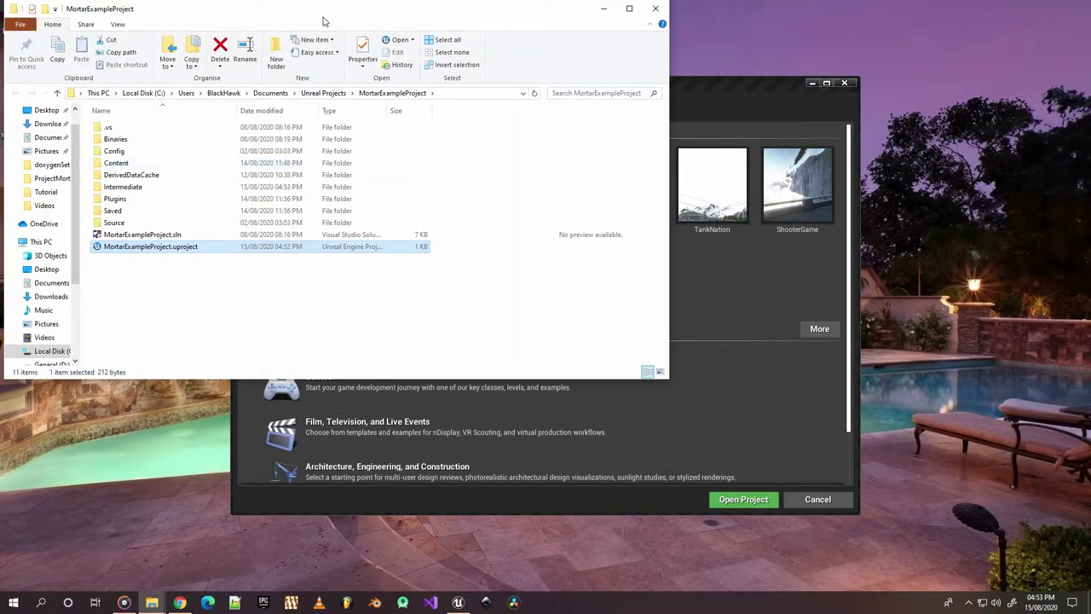
left_click_drag(325, 13, 539, 111)
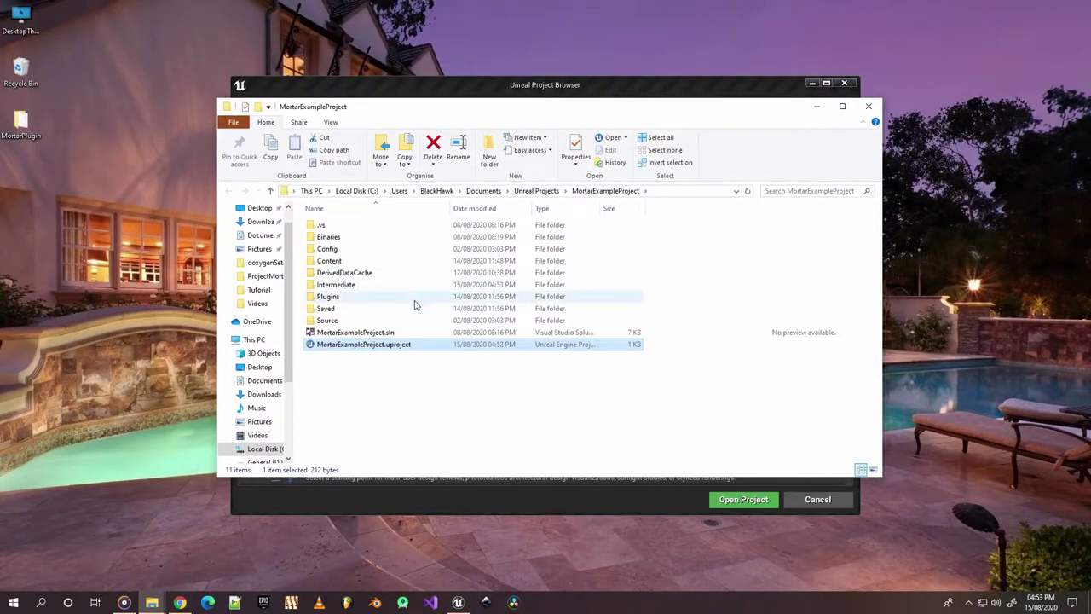
double_click(394, 299)
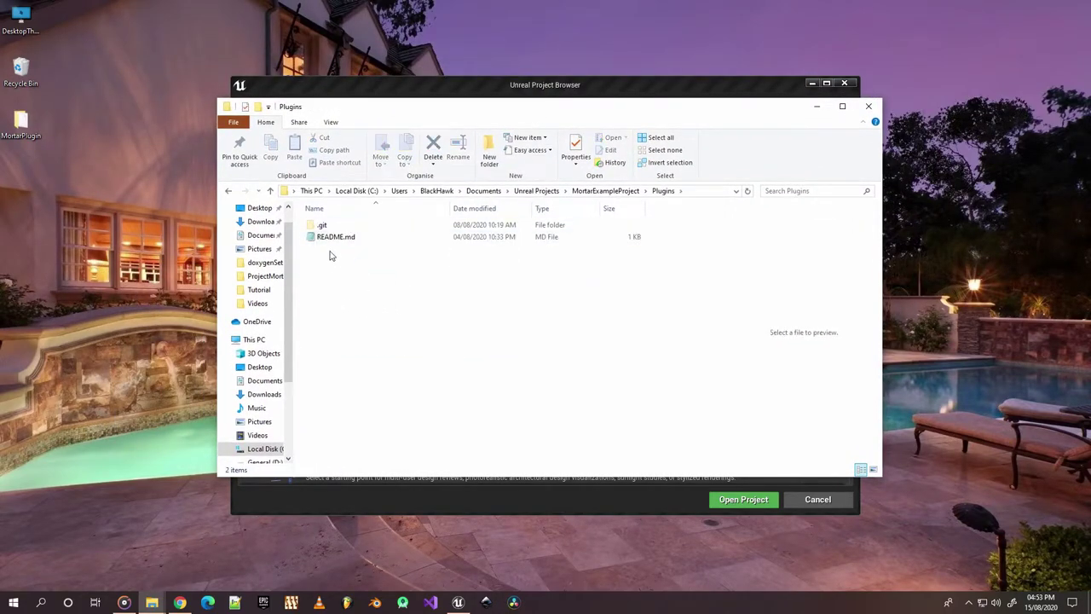
left_click(22, 126)
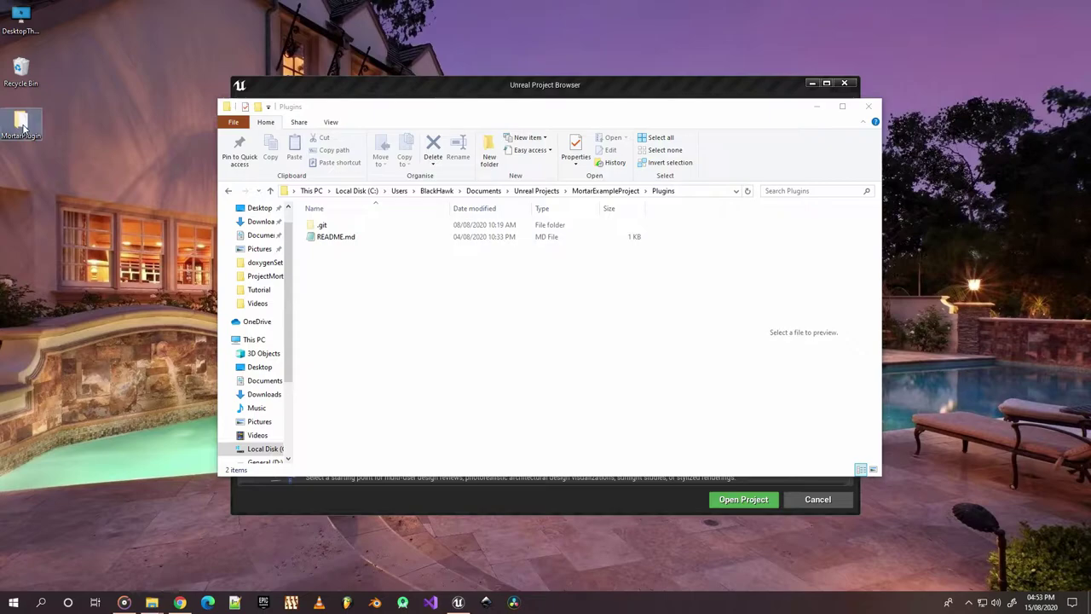
left_click_drag(23, 126, 380, 286)
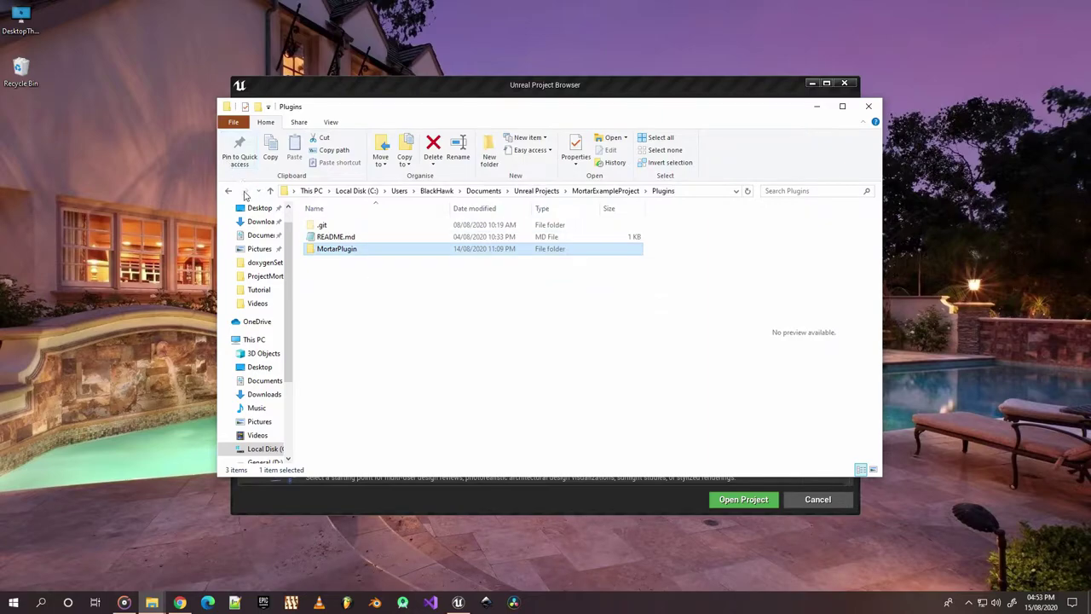
In the project folder, select .vs, Binaries, DerivedDataCache, Intermediate, Saved and the .sln, and delete all six.
left_click(229, 191)
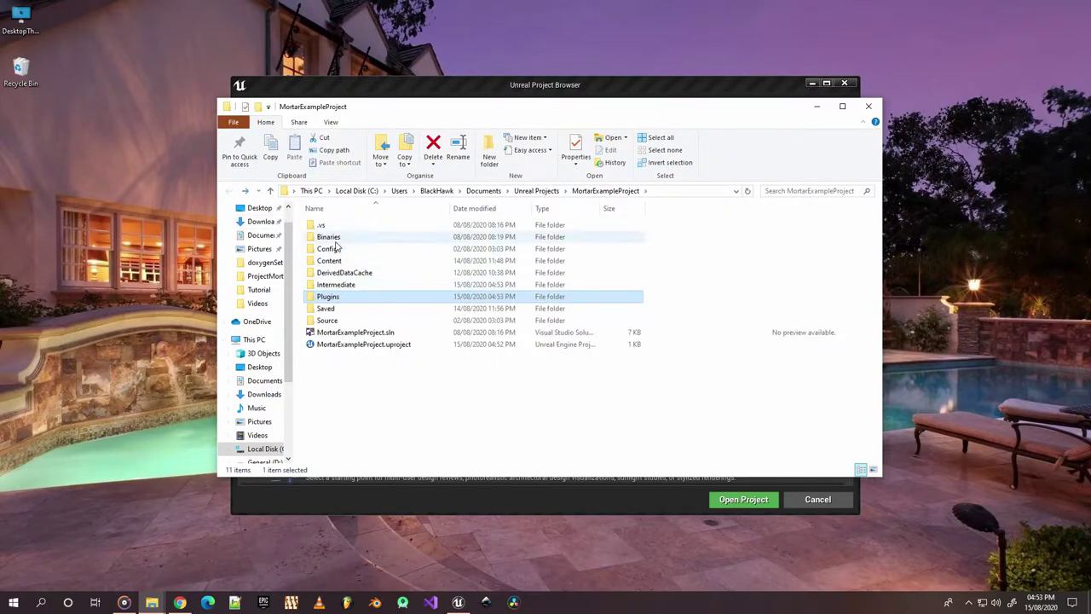
left_click(337, 238)
left_click(341, 225, "ctrl")
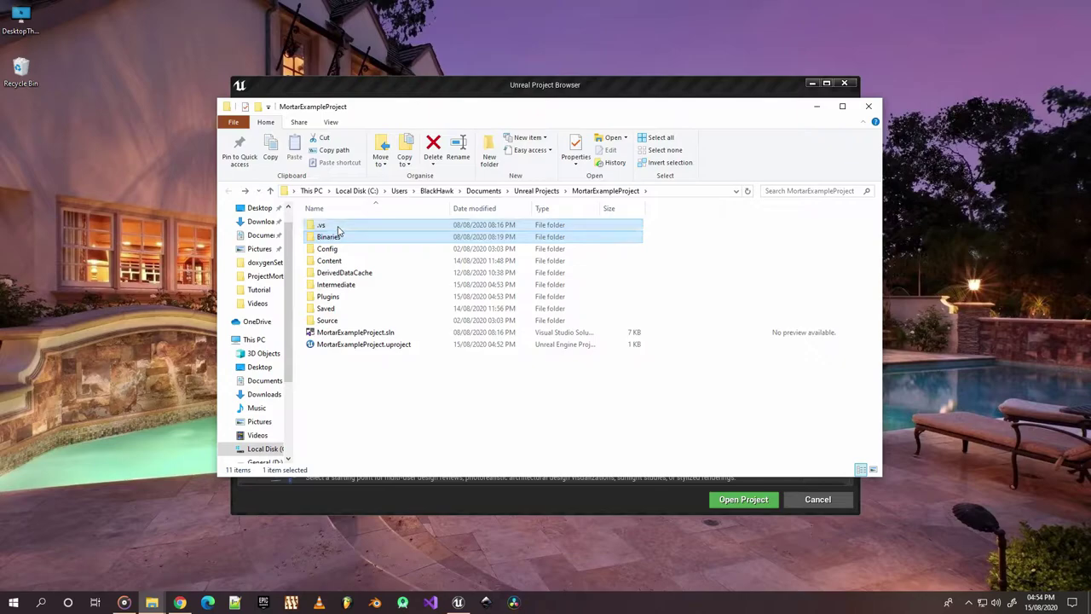
left_click(355, 275, "ctrl")
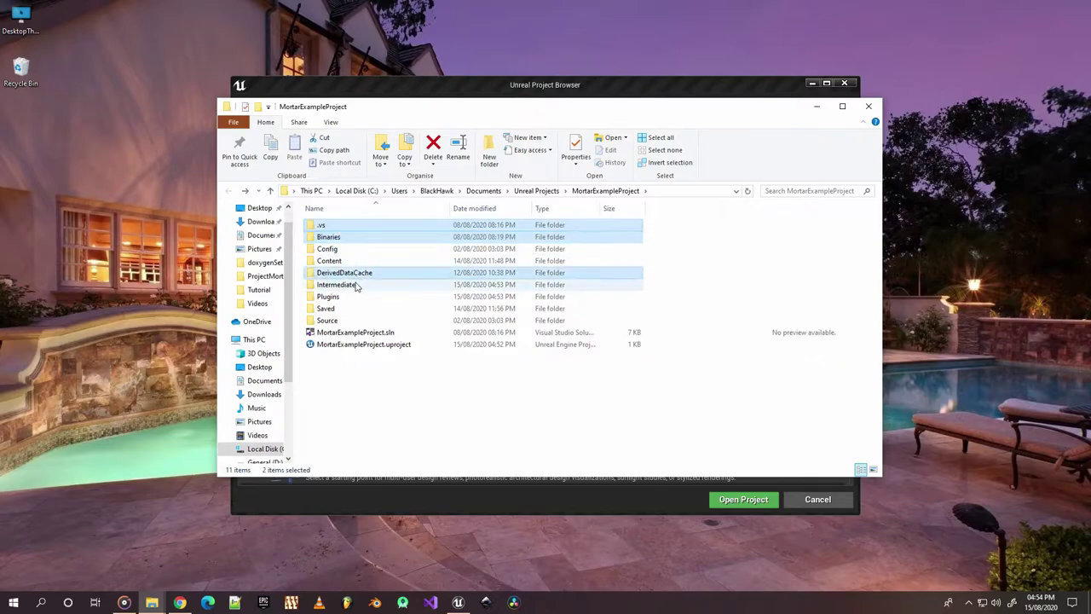
left_click(343, 312, "ctrl")
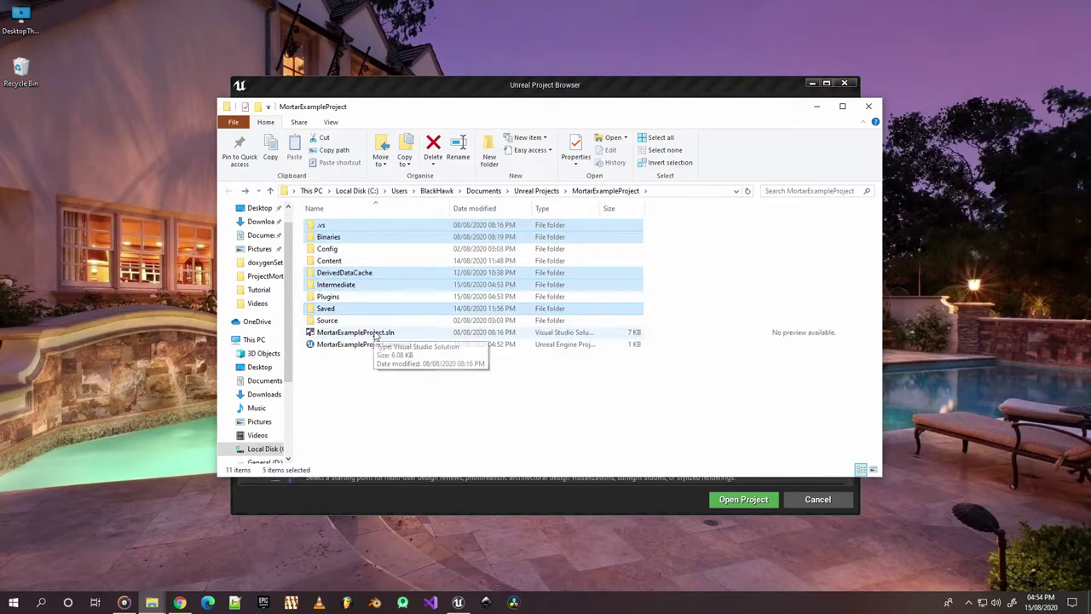
left_click(362, 333, "ctrl")
left_click(429, 285, "ctrl")
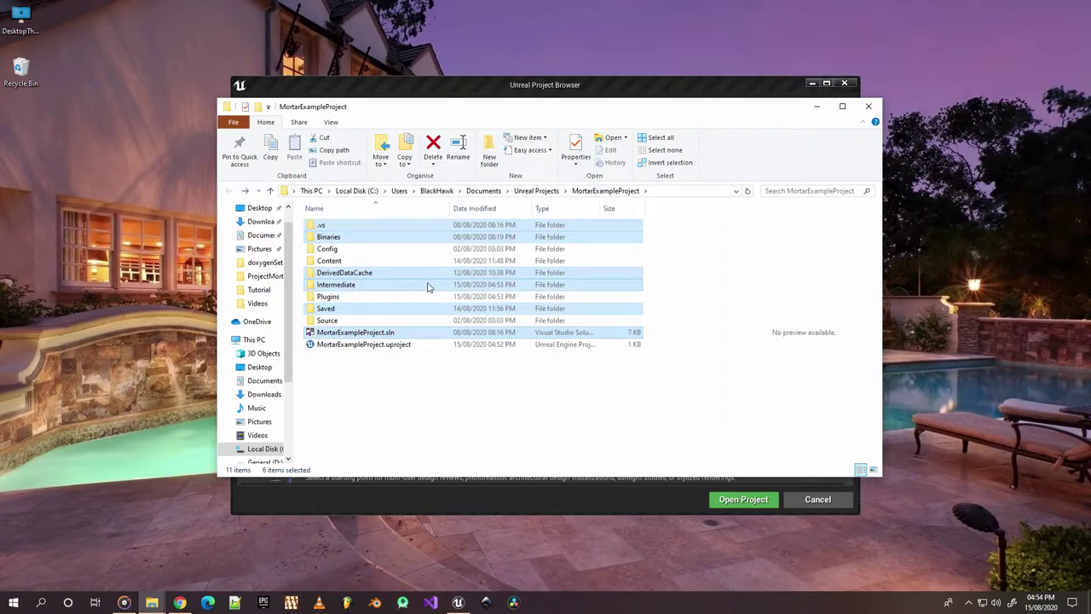
right_click(428, 285)
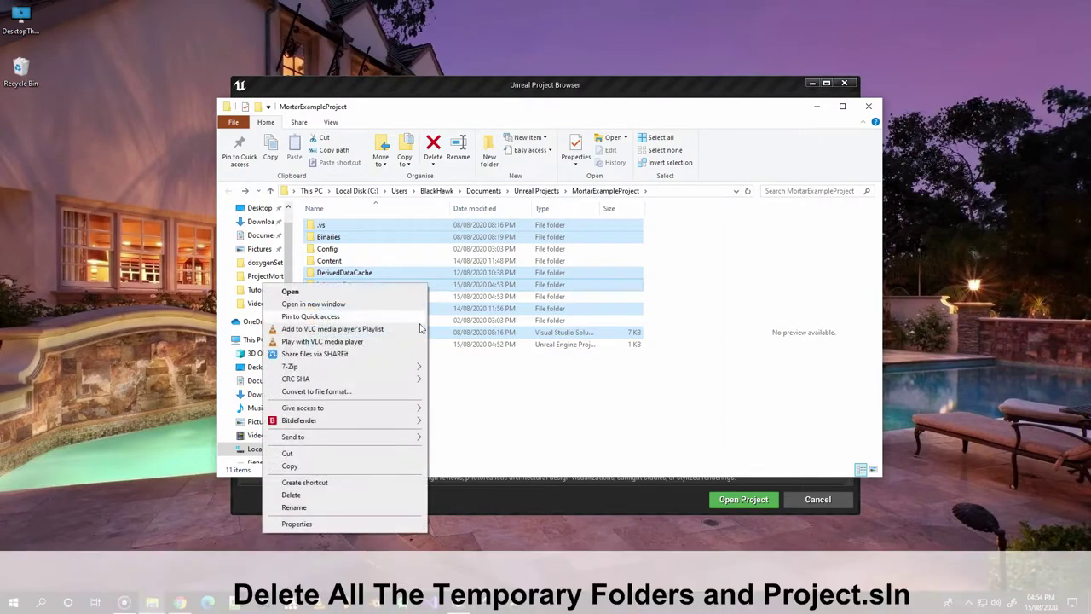
left_click(360, 495)
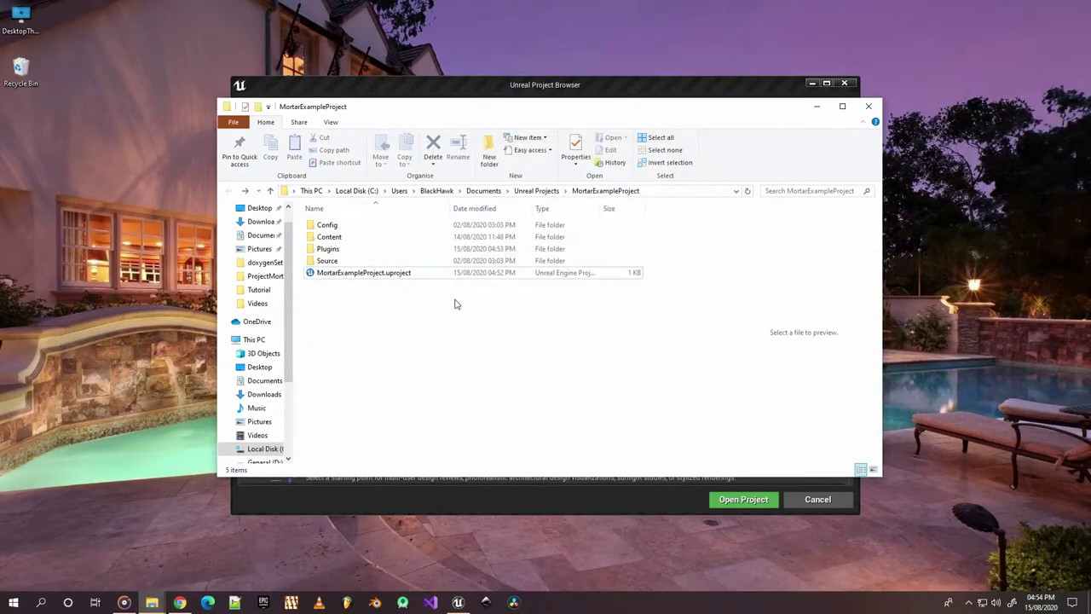
Generate Visual Studio project files from MortarExampleProject.uproject and show the generation log.
right_click(392, 276)
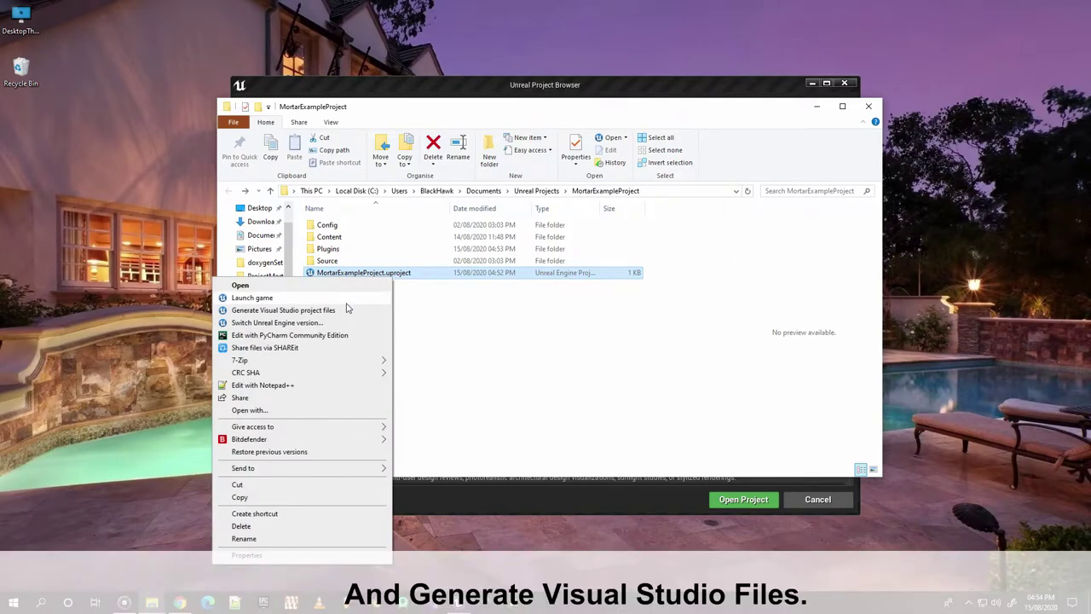
left_click(348, 310)
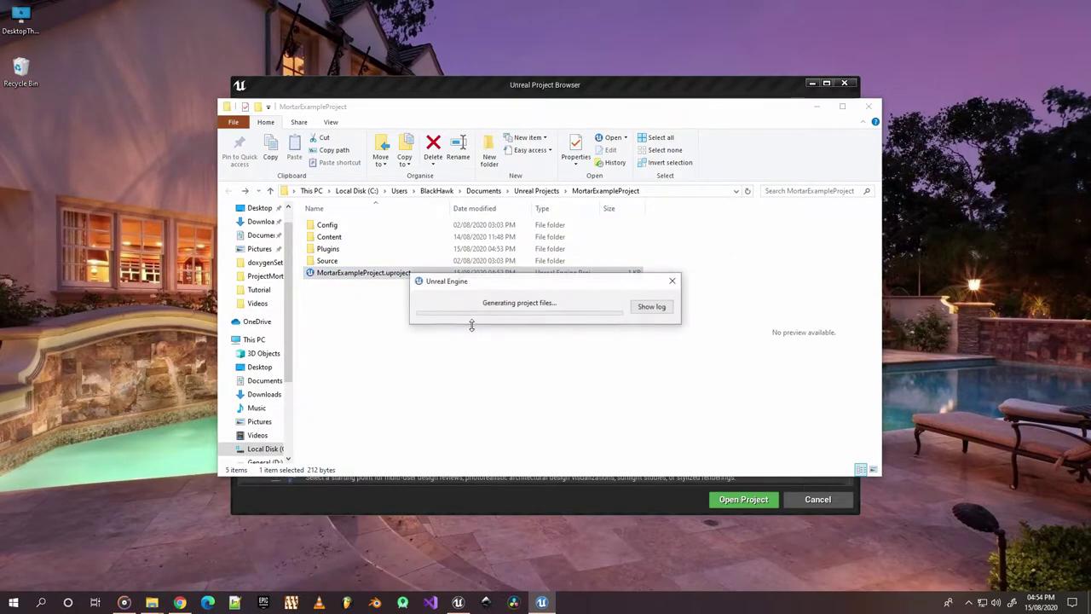
left_click(642, 309)
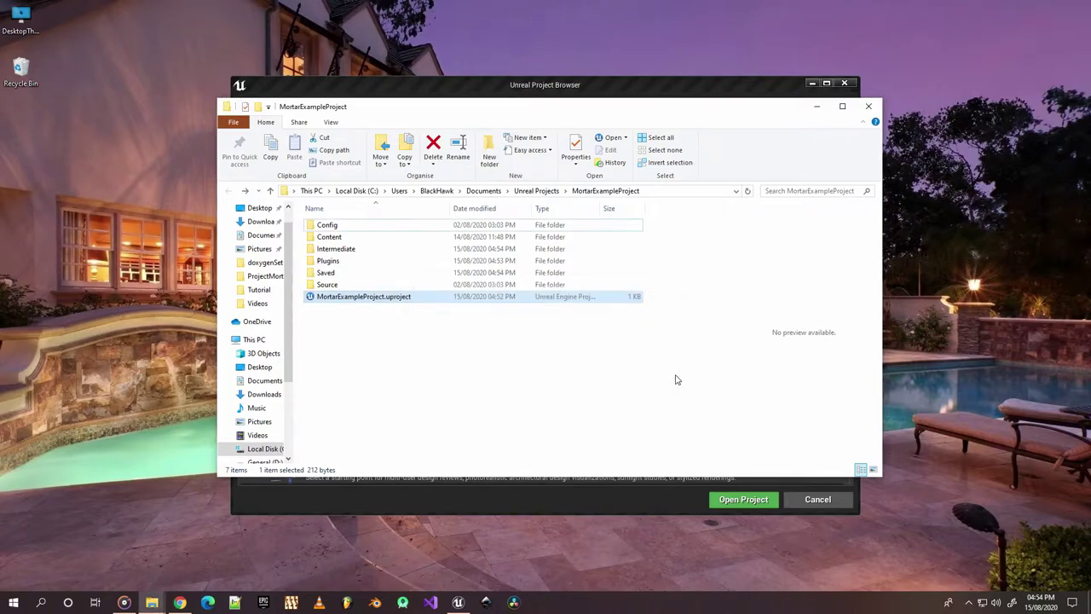
Close File Explorer and open MortarExampleProject from the Unreal Project Browser.
left_click(871, 107)
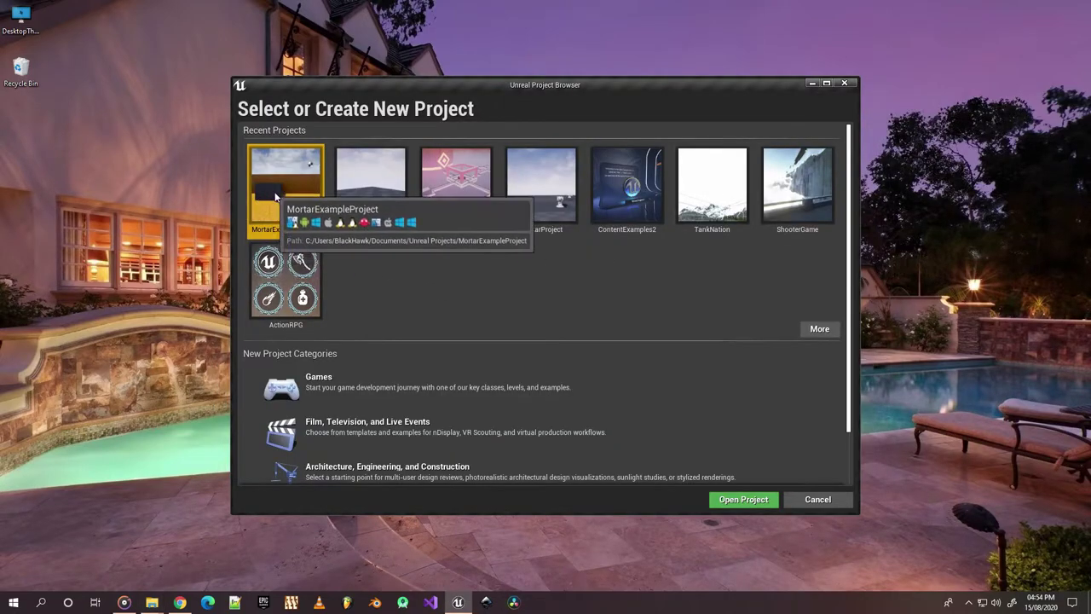
double_click(288, 204)
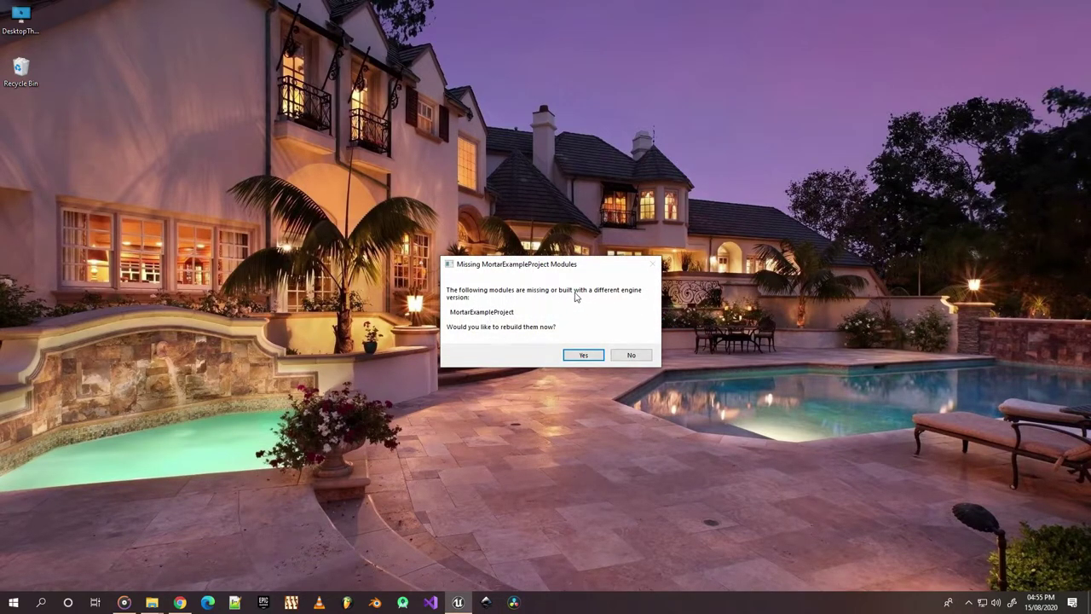
Agree to rebuild the missing MortarExampleProject module and follow the build log until the editor opens.
left_click(573, 356)
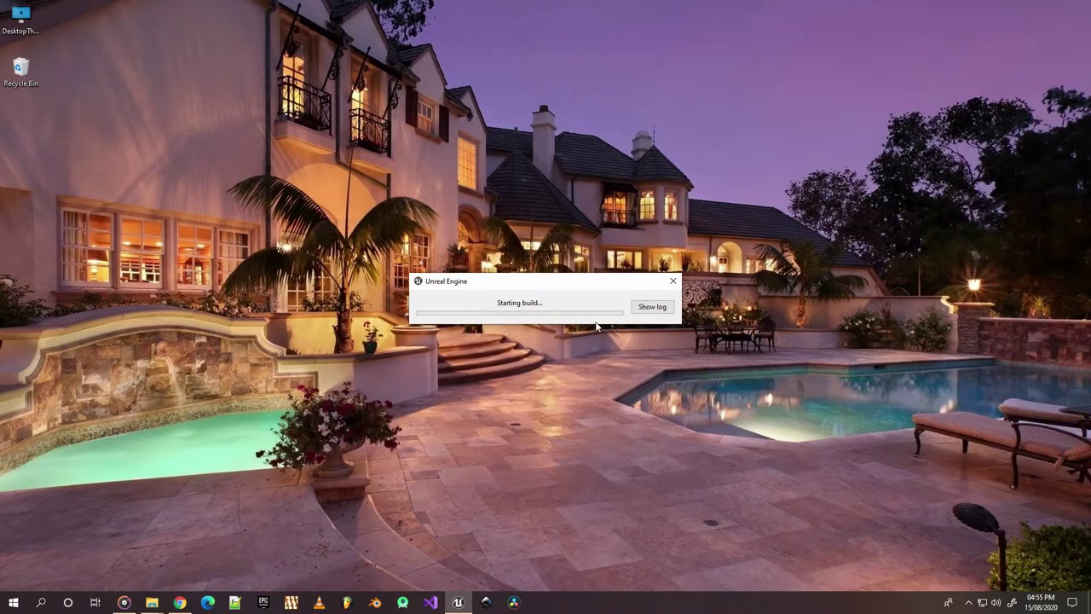
left_click(641, 312)
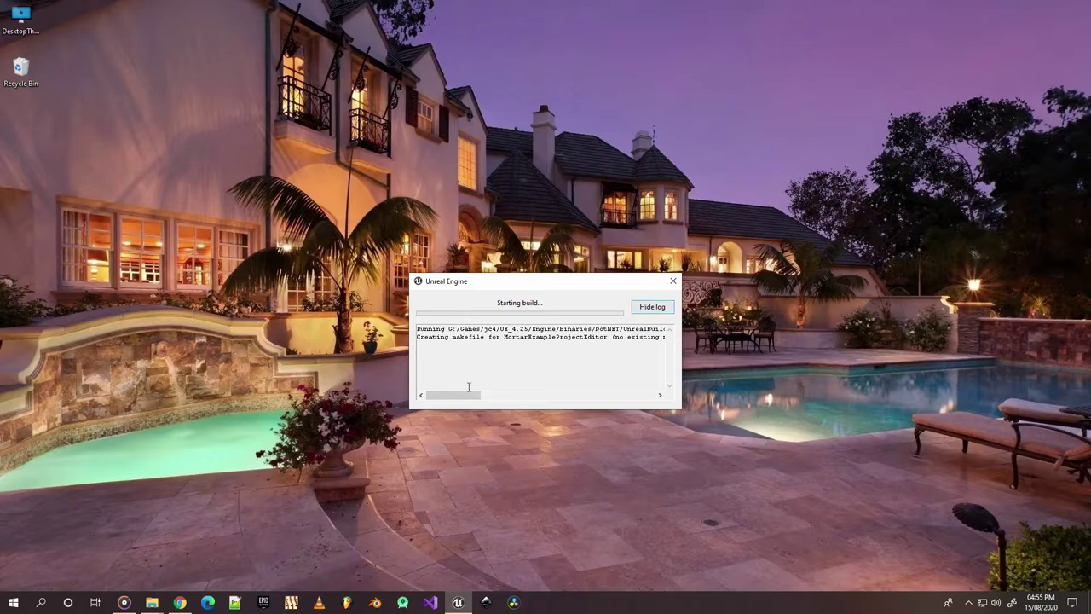
left_click_drag(456, 397, 531, 390)
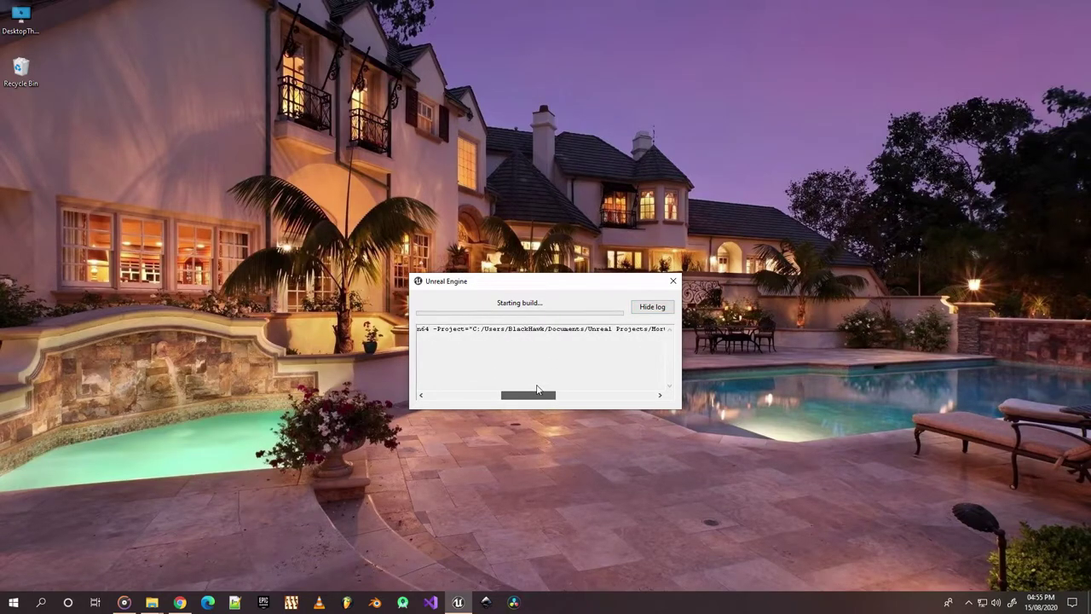
left_click_drag(530, 390, 453, 384)
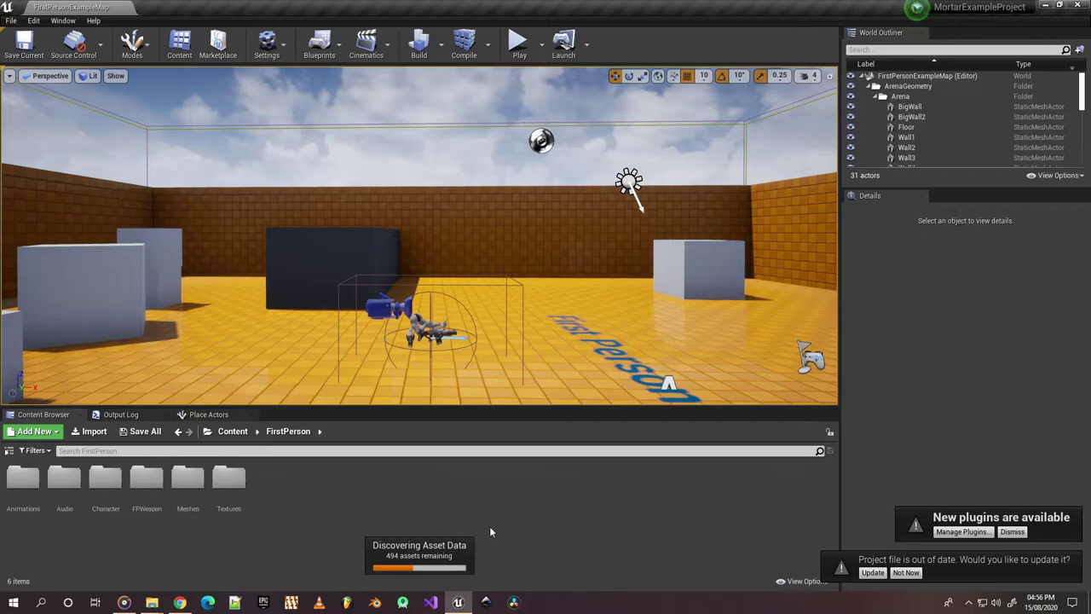
Update the out-of-date project file, confirm MortarPlugin is enabled in Plugins, and show the sources panel.
left_click(871, 573)
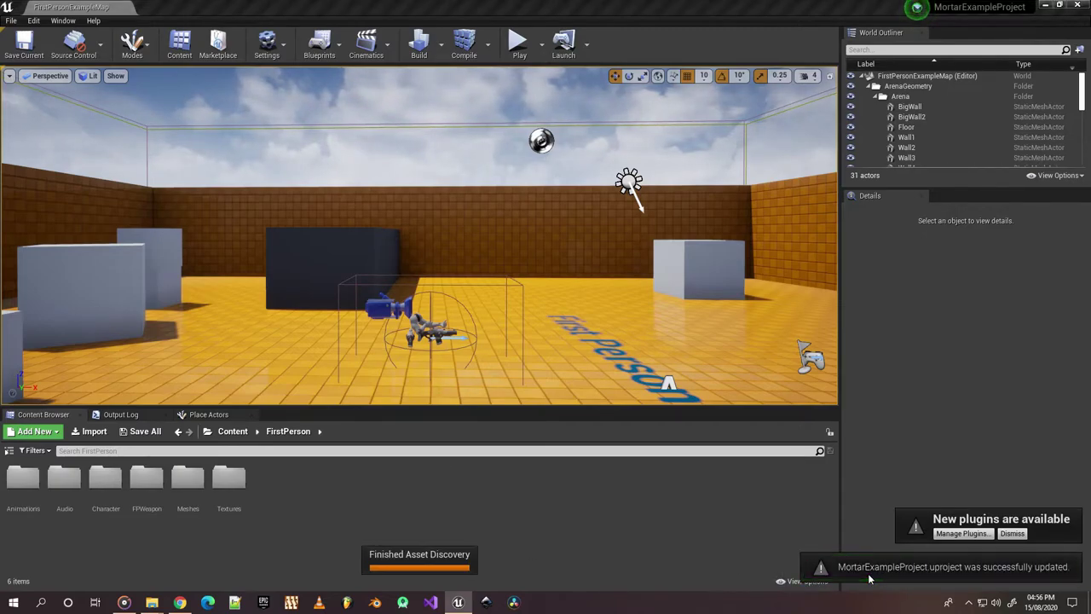
left_click(978, 534)
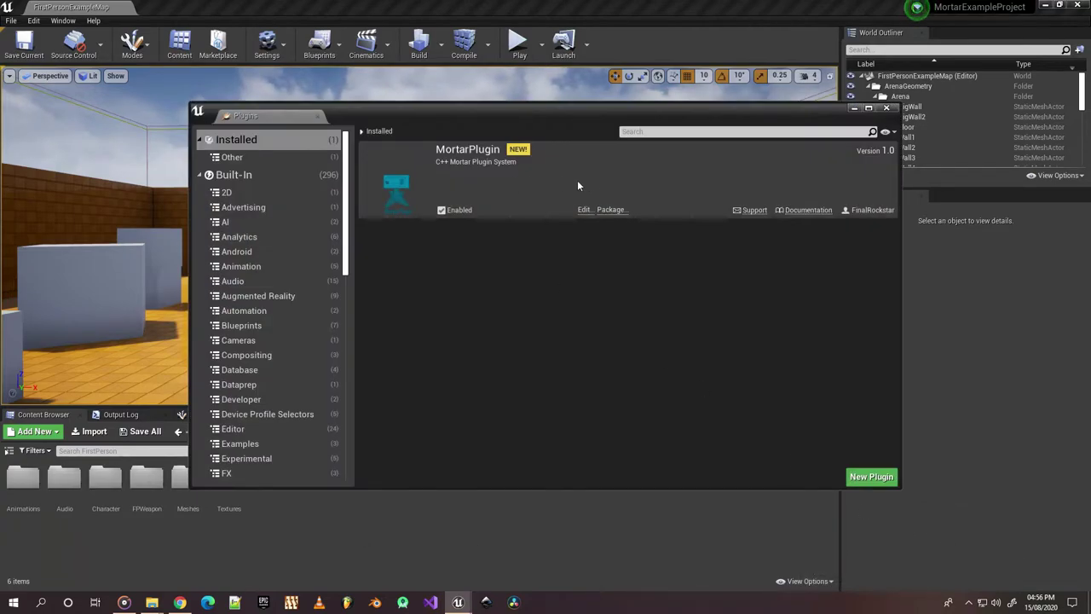
left_click(887, 108)
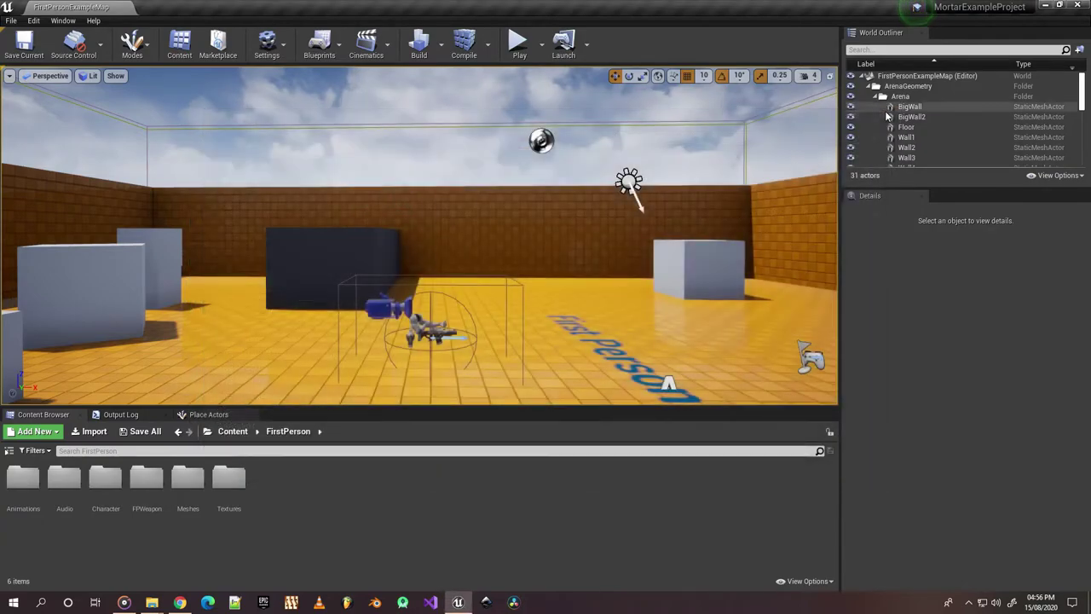
left_click(9, 451)
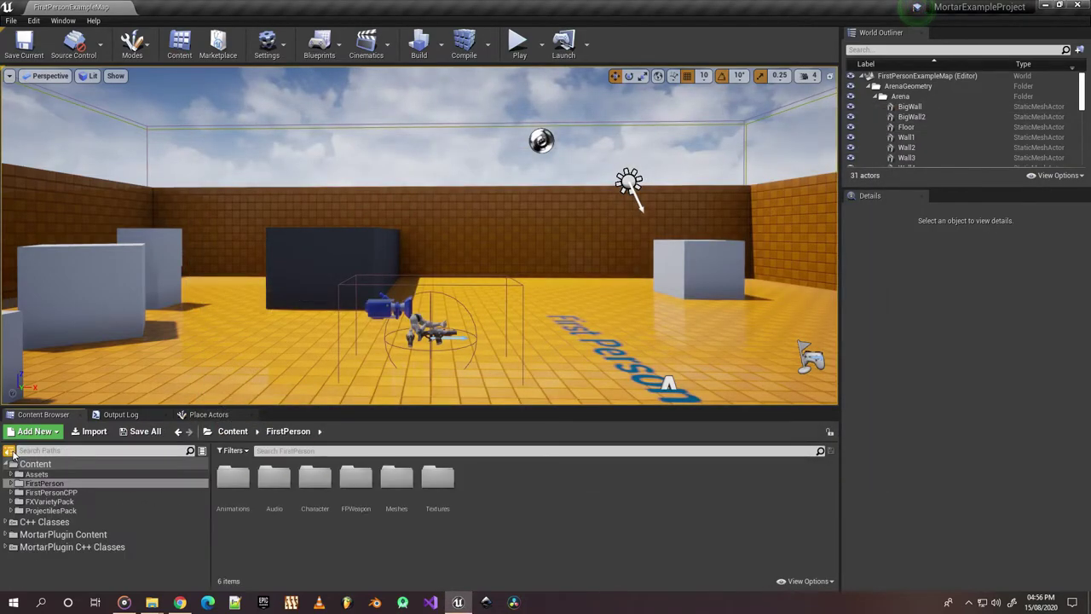
left_click(93, 20)
left_click(156, 271)
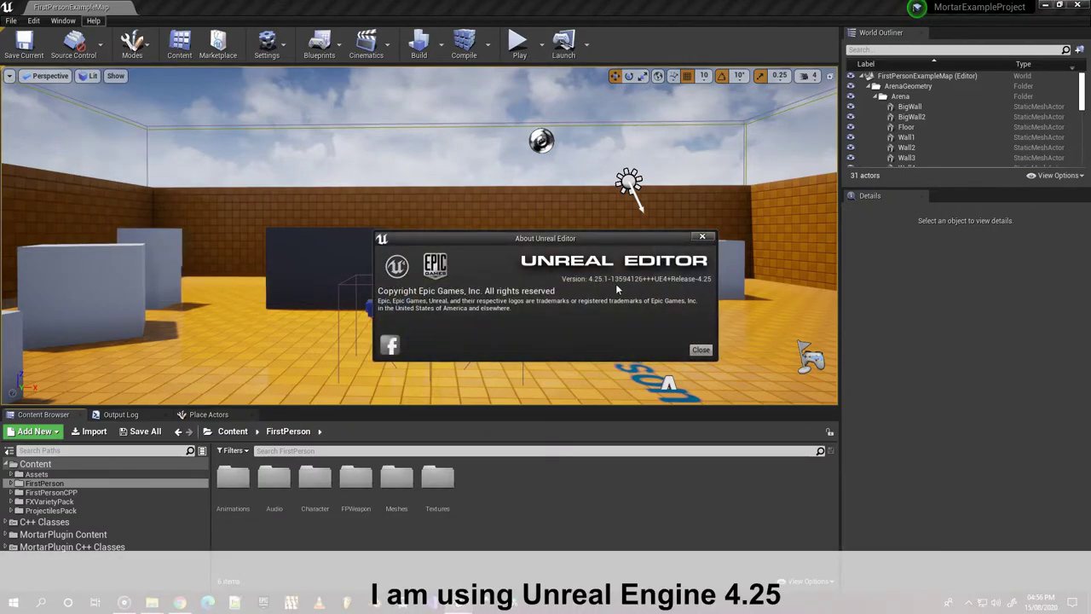
left_click(703, 238)
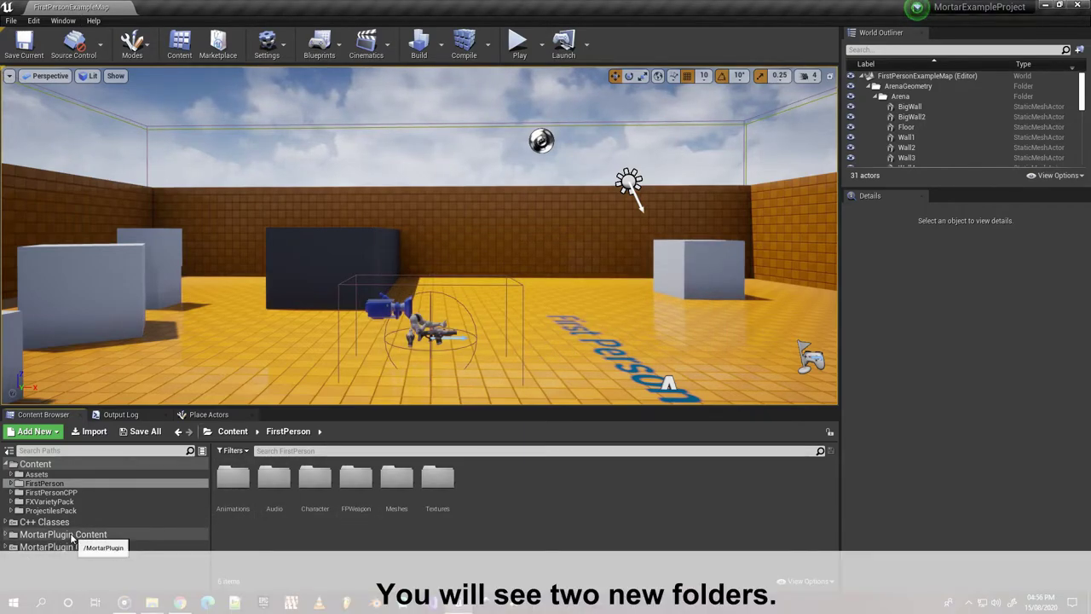
Browse MortarPlugin Content, its Blueprints folder and MortarPlugin C++ Classes, ending back in Blueprints.
left_click(71, 536)
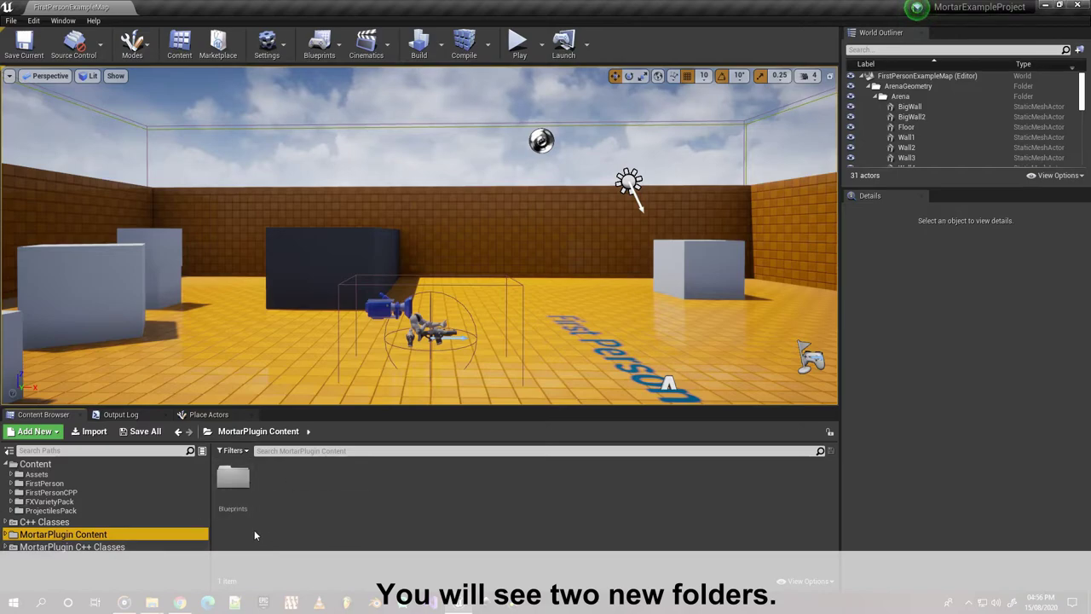
double_click(238, 496)
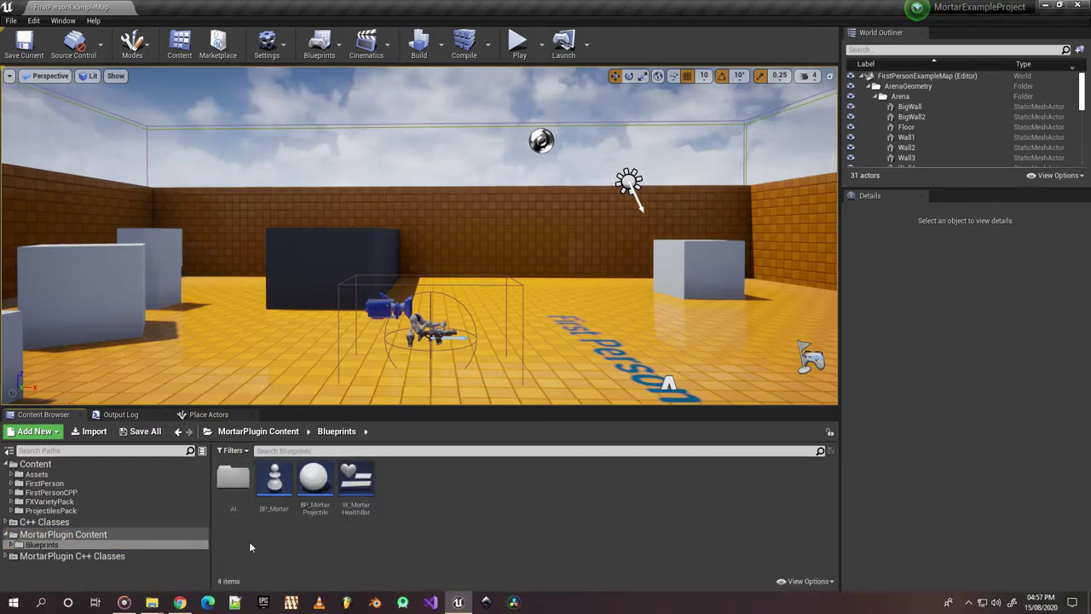
left_click(109, 557)
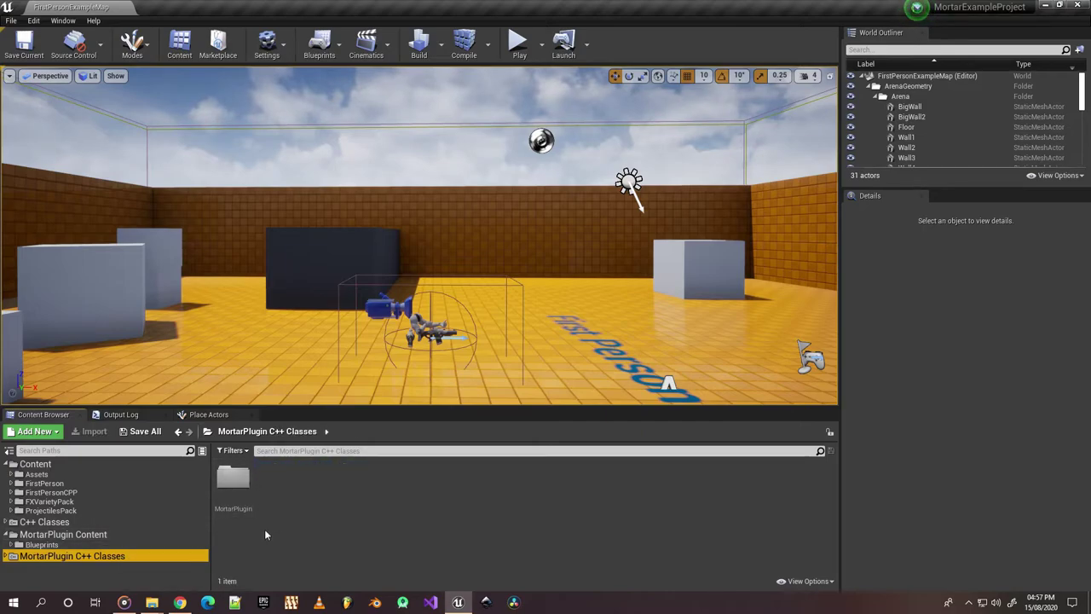
left_click(65, 463)
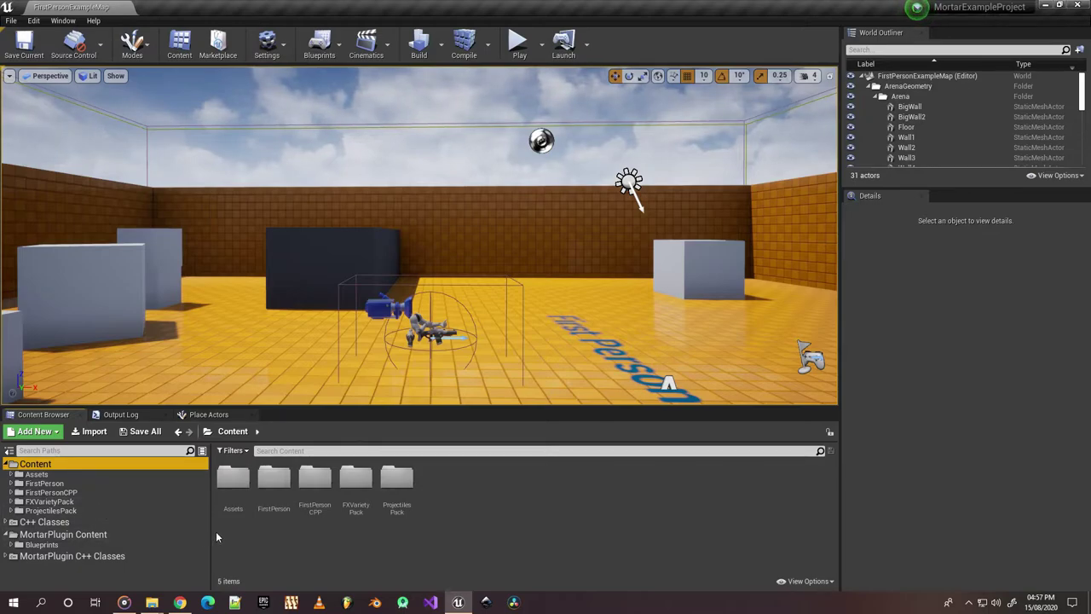
left_click(73, 546)
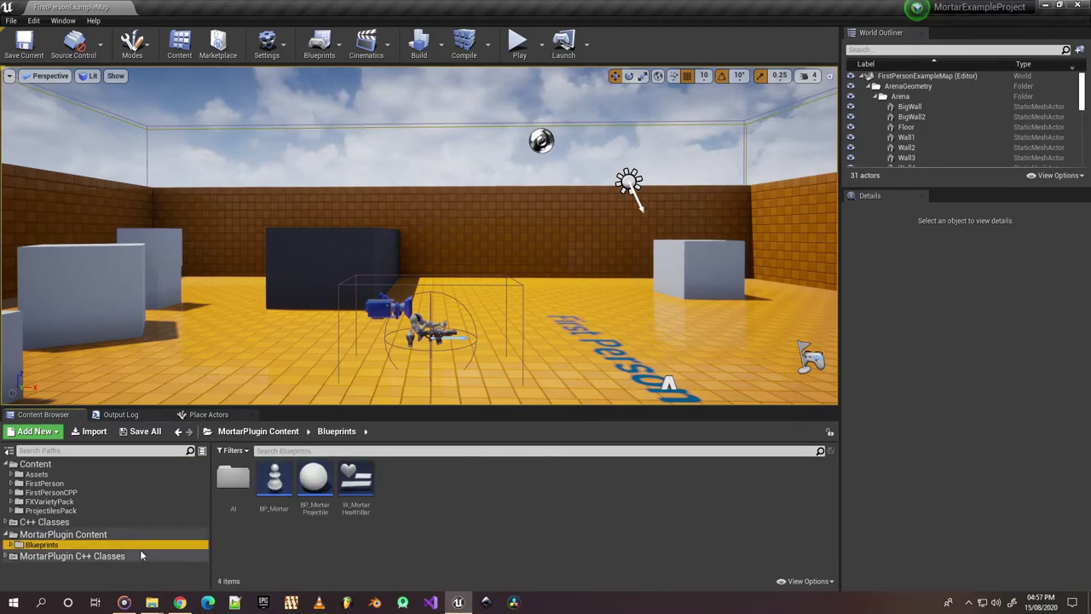
left_click(110, 558)
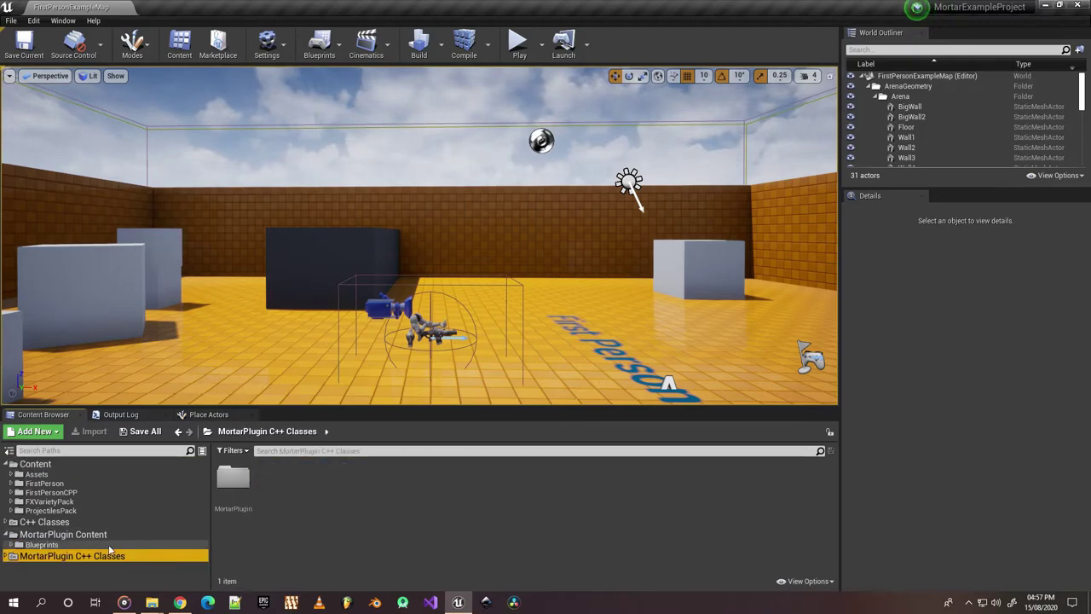
left_click(100, 546)
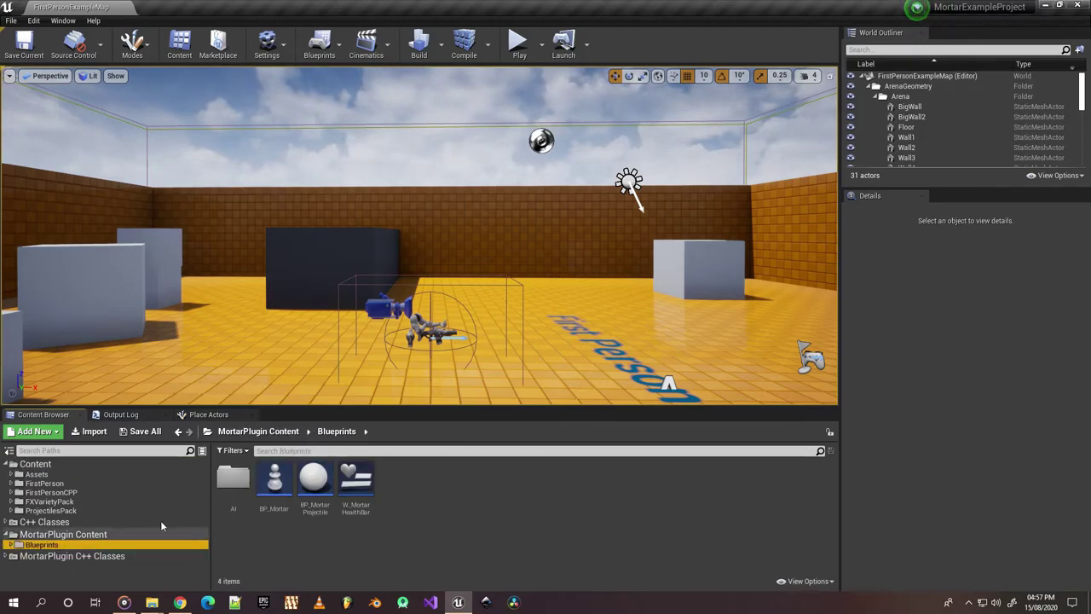
Open BP_Mortar in the Blueprint Editor, widen the graph area, and switch to its Viewport.
double_click(277, 508)
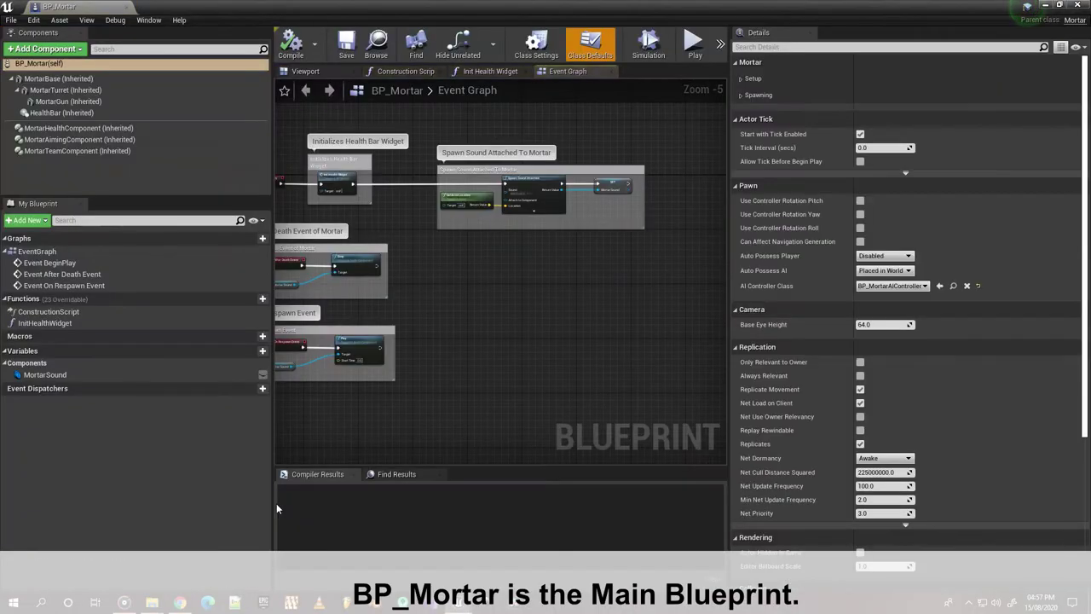
mouse_move(426, 382)
right_mouse_down()
mouse_move(522, 414)
mouse_move(510, 418)
right_mouse_up()
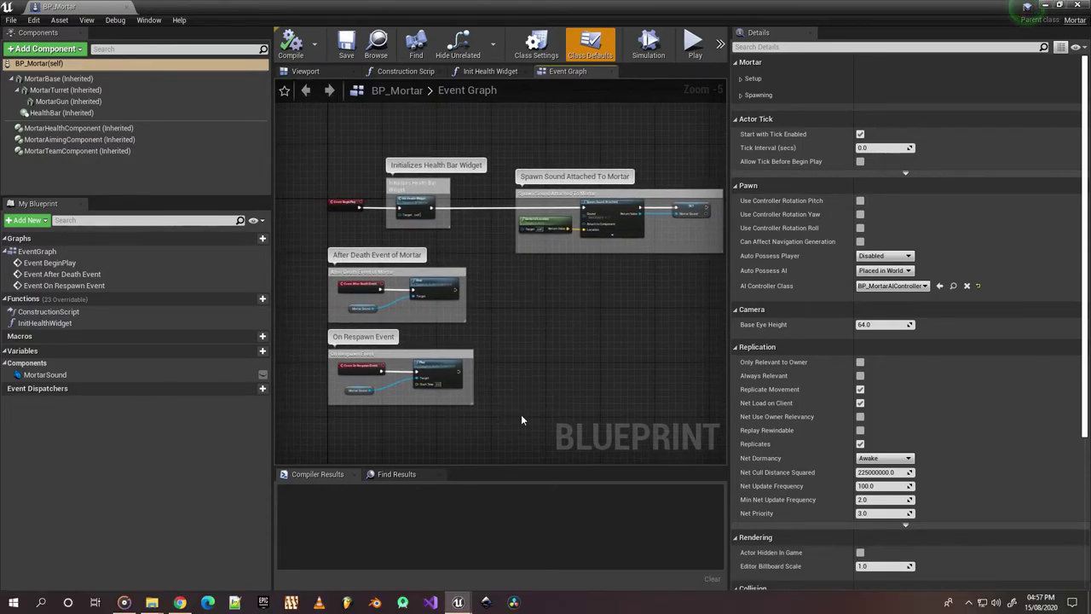
left_click_drag(728, 313, 750, 314)
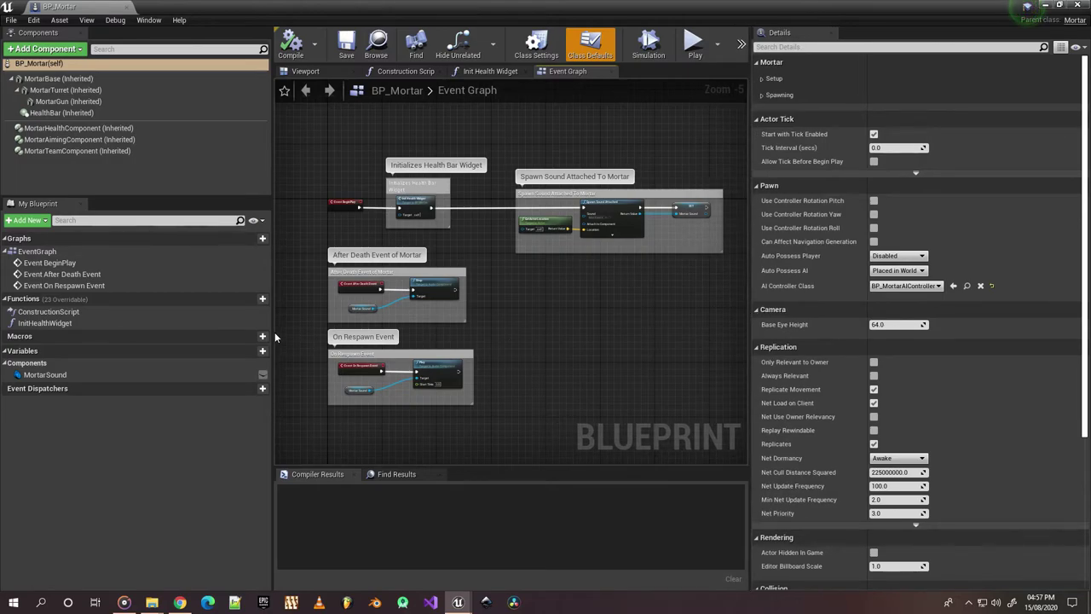
left_click_drag(275, 337, 245, 337)
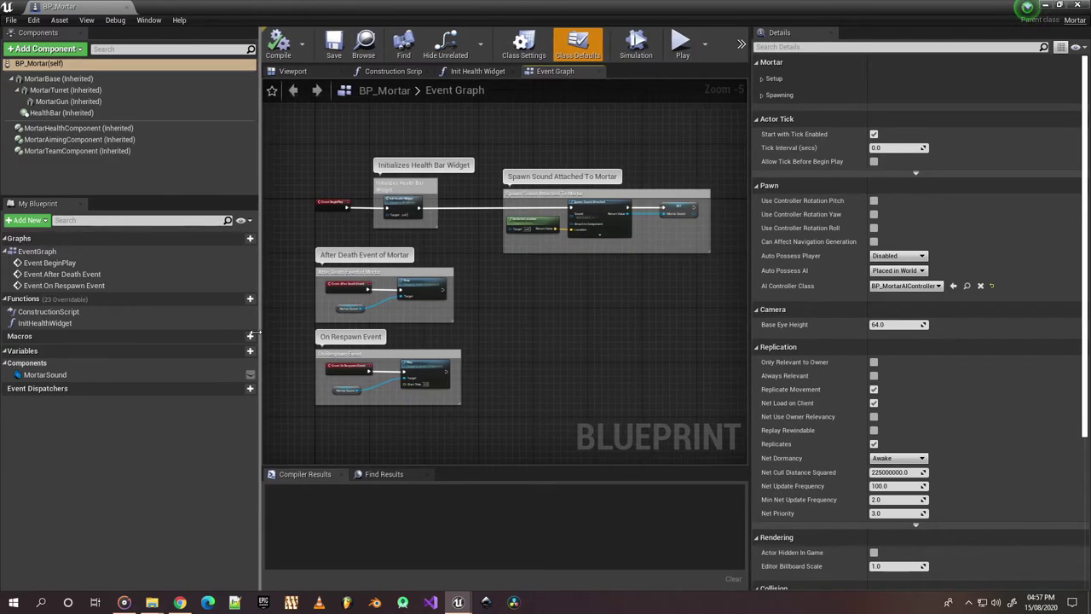
left_click(277, 73)
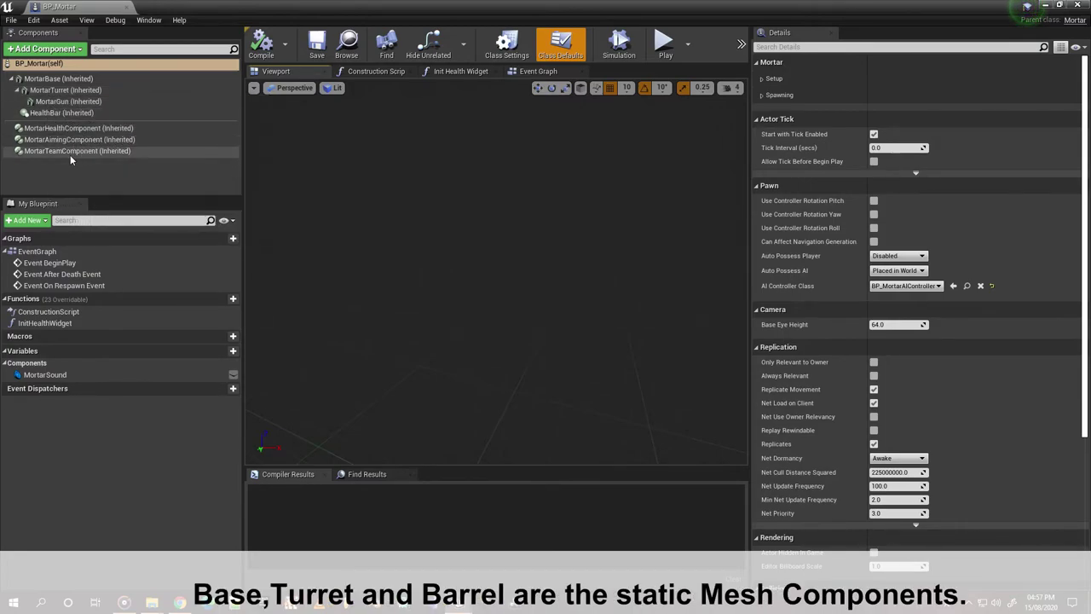
Inspect Mortar Spawning, the health component, aiming Firing settings, and Team Info (Team ID 0, Neutral).
left_click(764, 95)
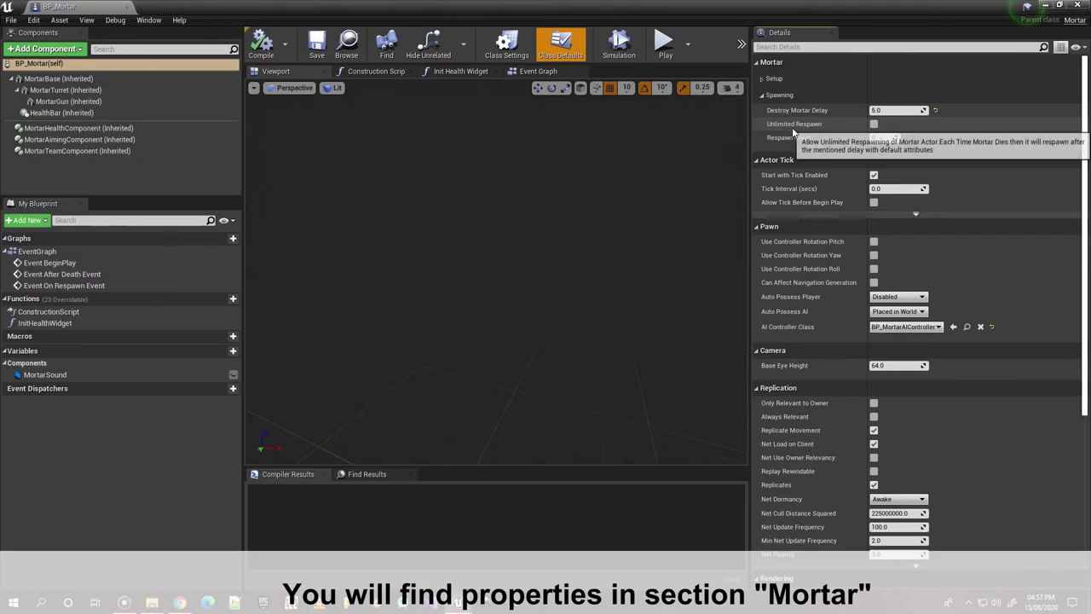
left_click(75, 127)
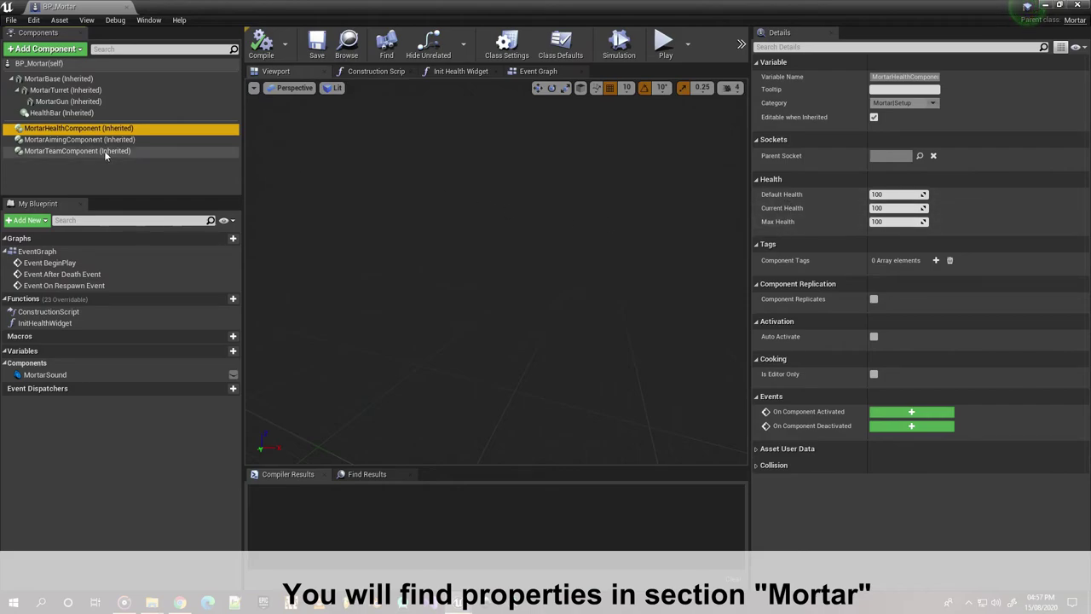
left_click(81, 139)
left_click(761, 196)
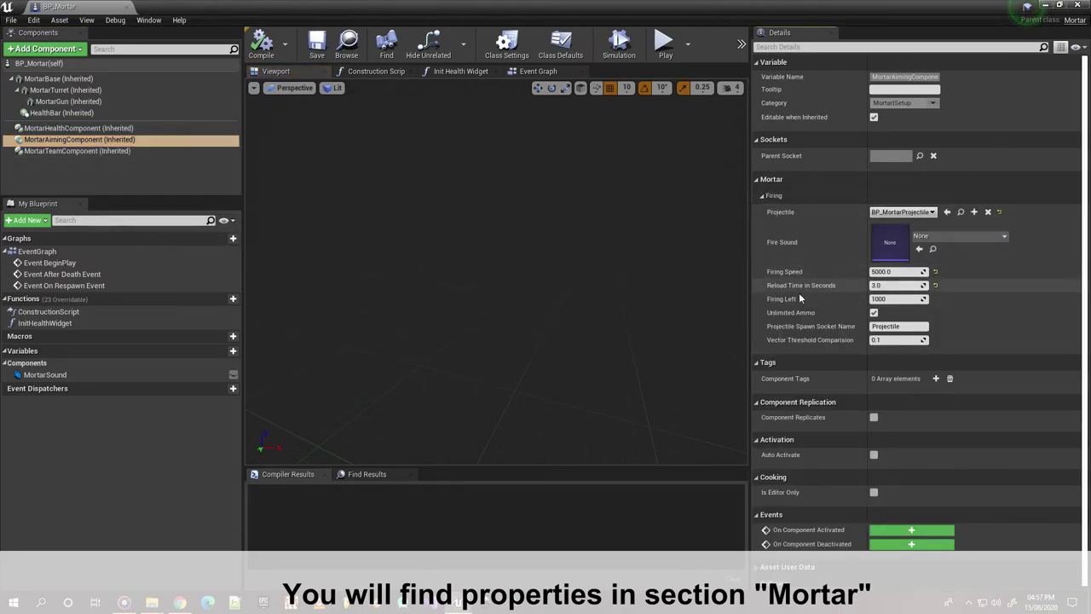
left_click(59, 151)
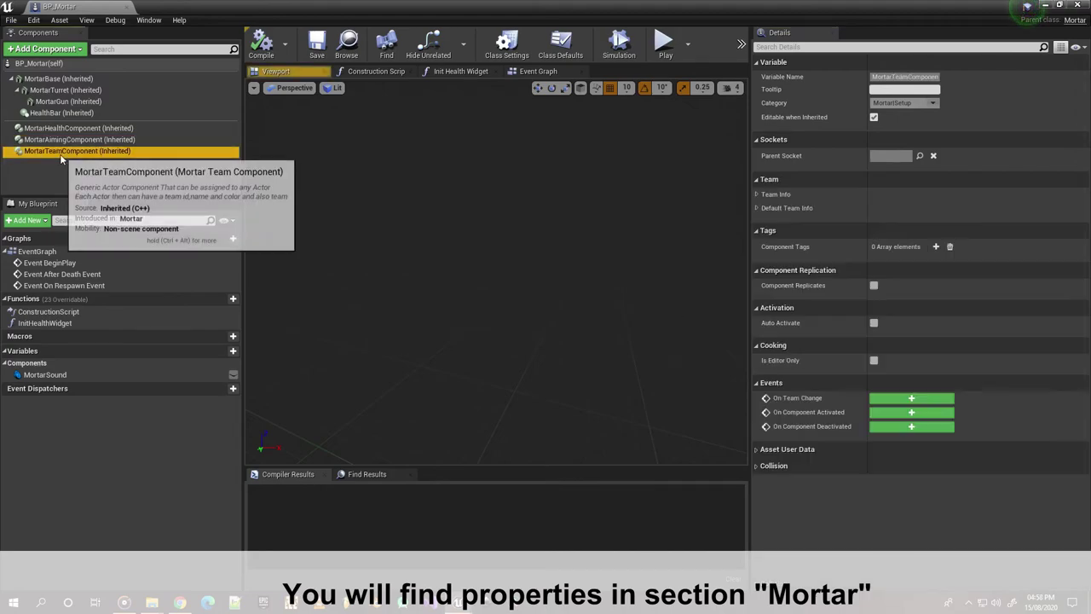
left_click(757, 195)
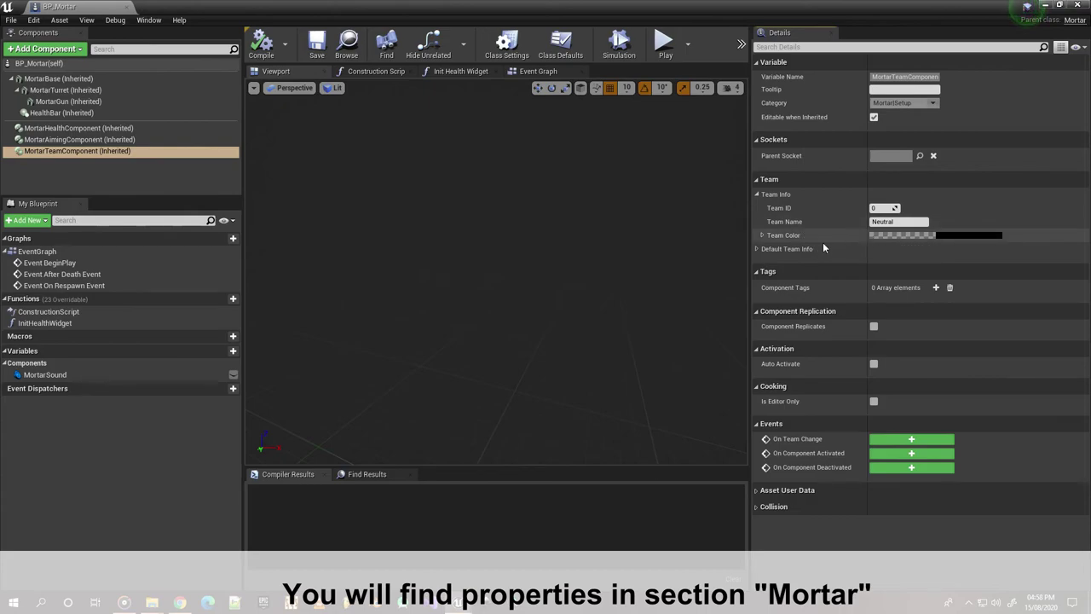
Check MortarTurret rotation 60.0 and MortarGun elevation 0–80, then view HealthBar and MortarBase details.
left_click(69, 92)
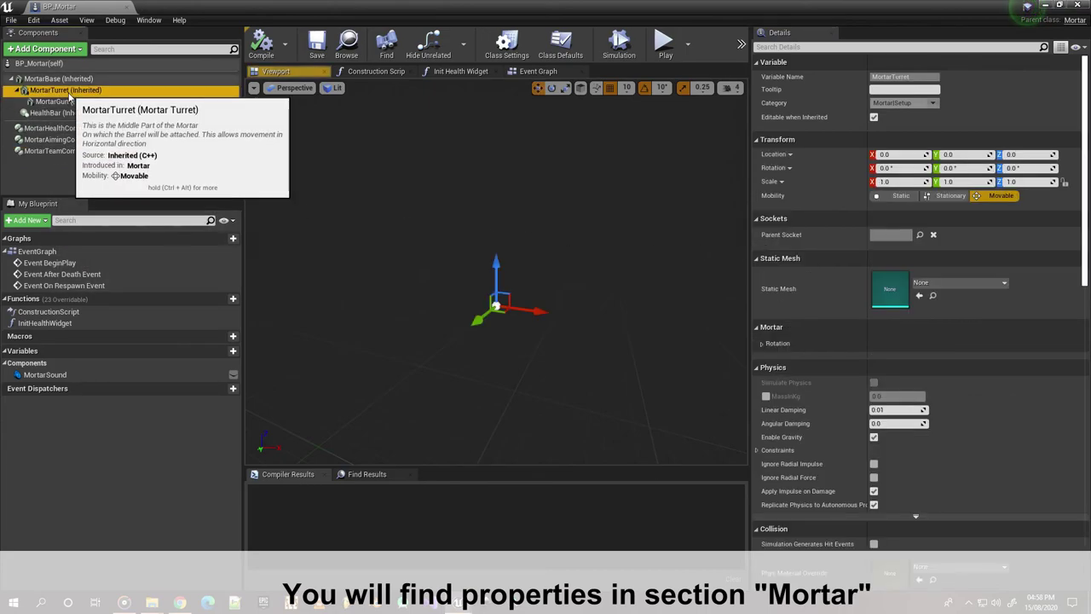
left_click(763, 343)
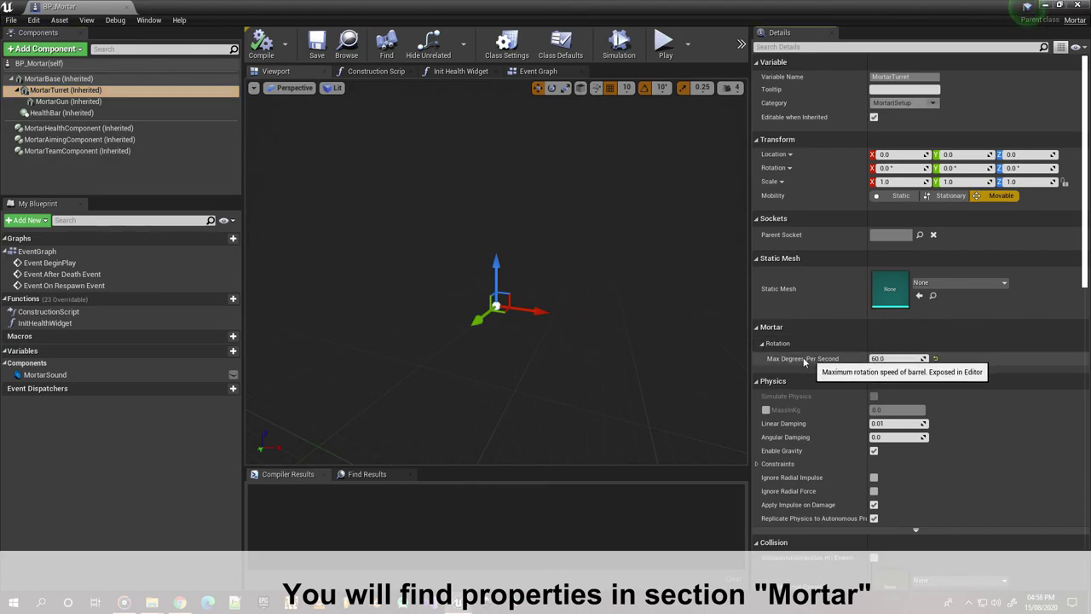
left_click(68, 101)
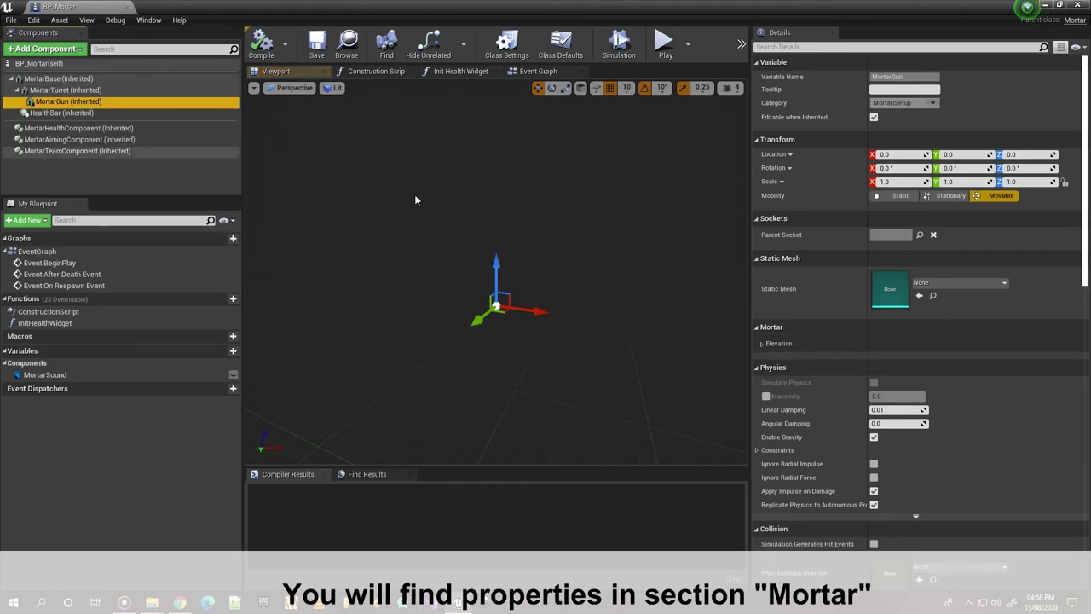
left_click(769, 345)
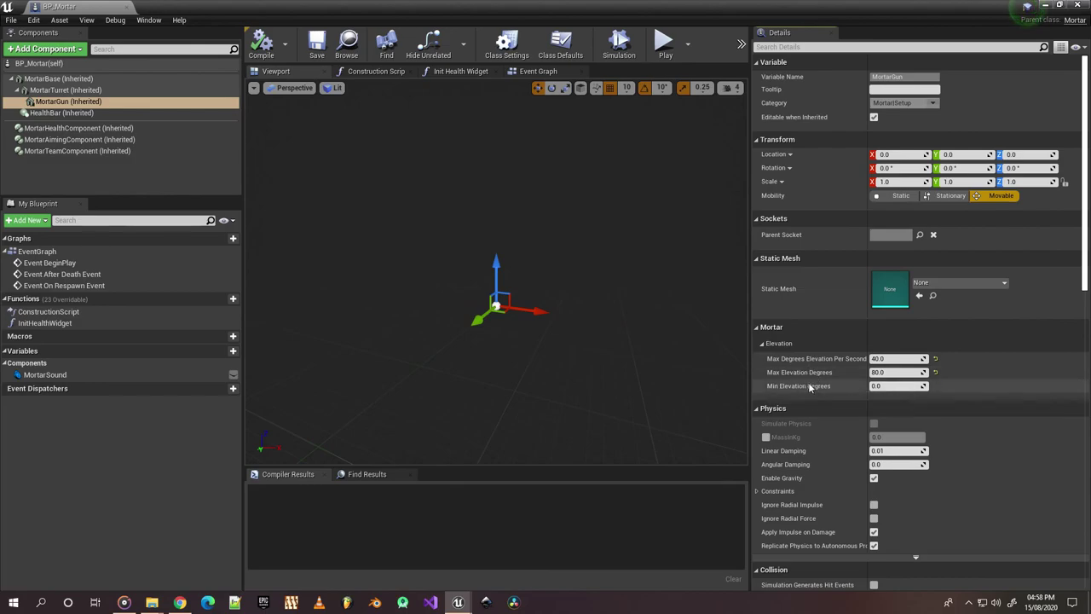
left_click(50, 114)
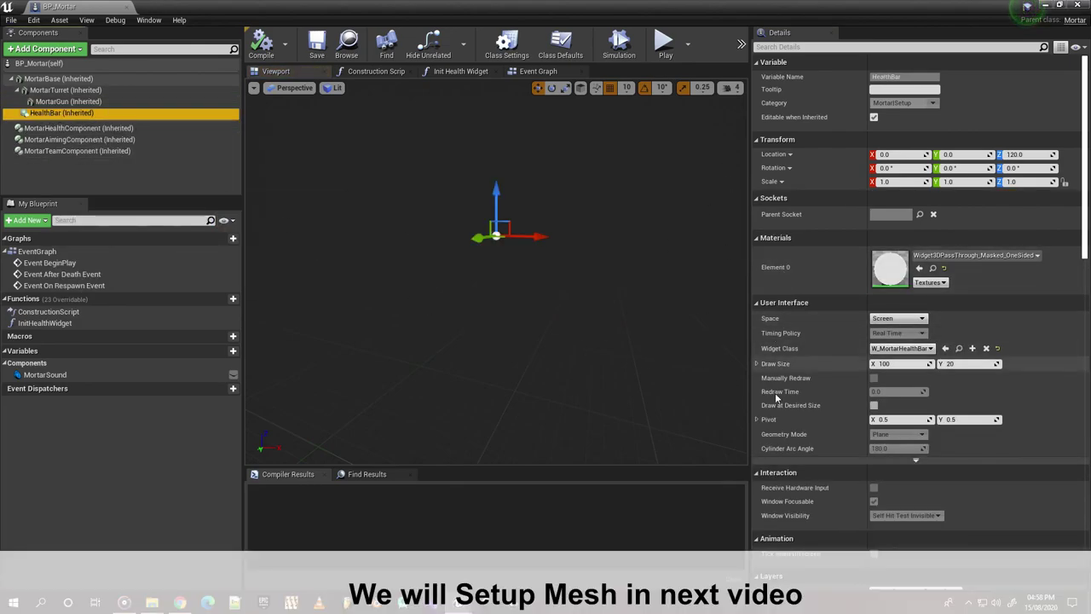
left_click(56, 79)
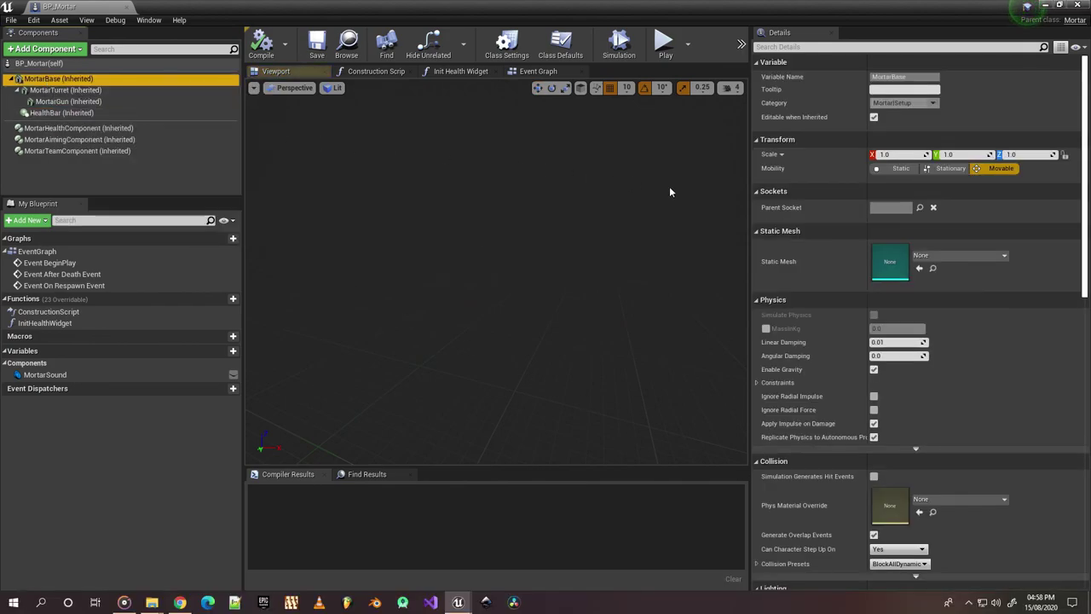